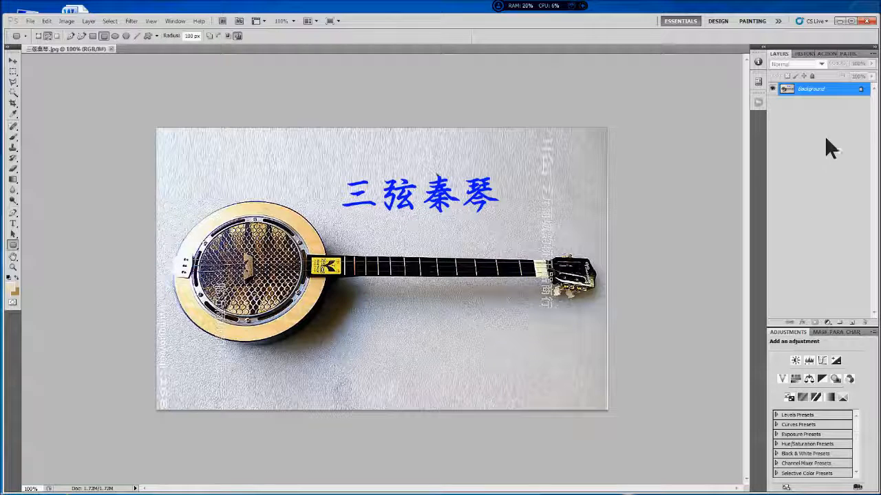
Convert the locked Background into a regular layer, keeping the name Layer 0 and the default options
double_click(840, 93)
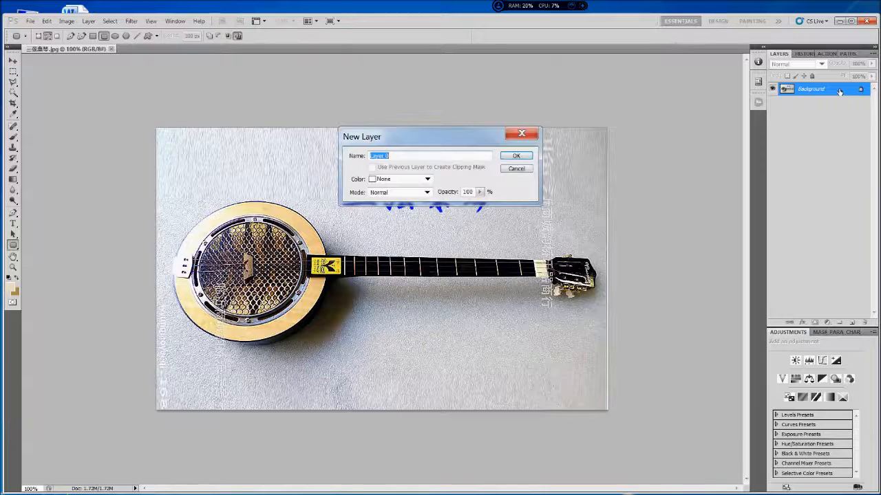
click(516, 156)
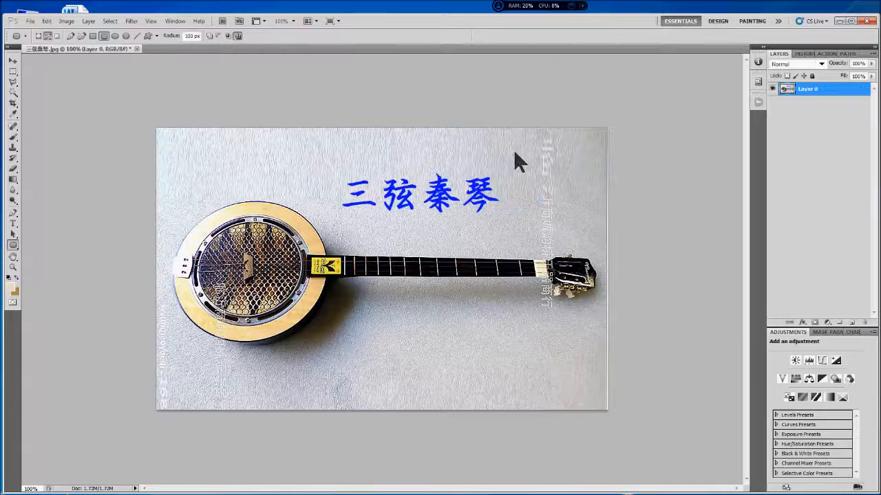
click(832, 123)
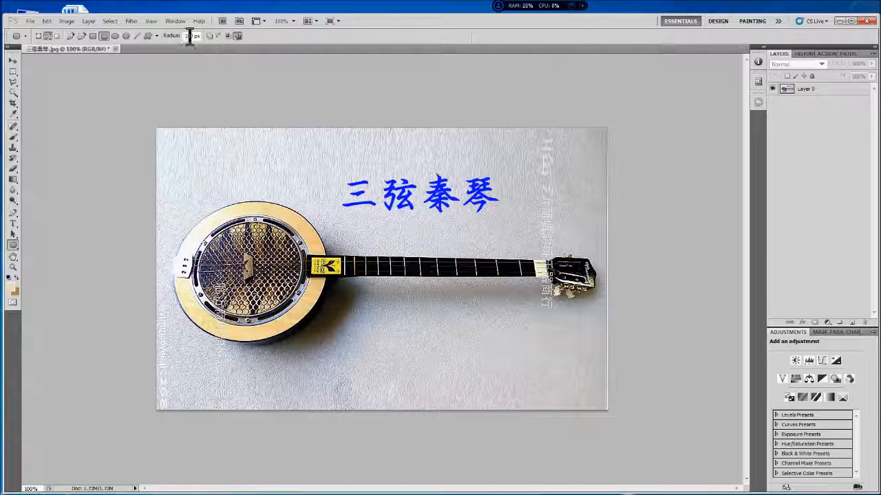
Check the rounded rectangle's corner radius and the image's pixel dimensions without changing either
drag(189, 36, 198, 36)
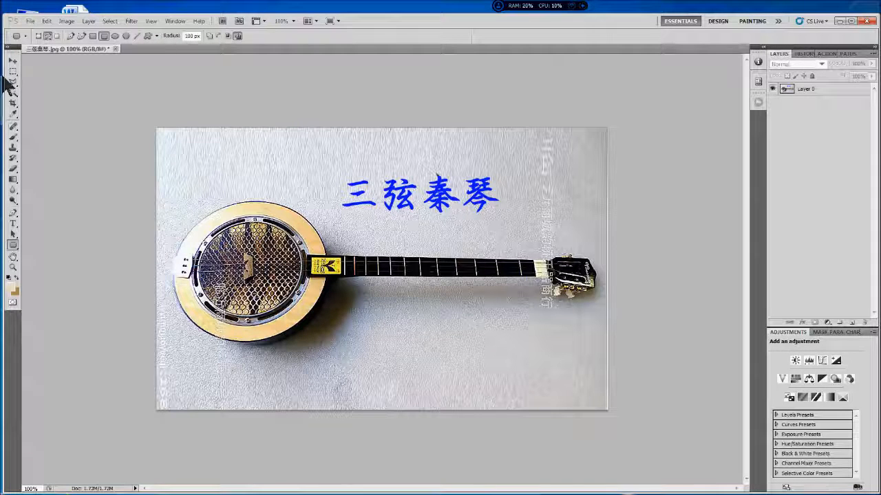
click(69, 23)
click(82, 121)
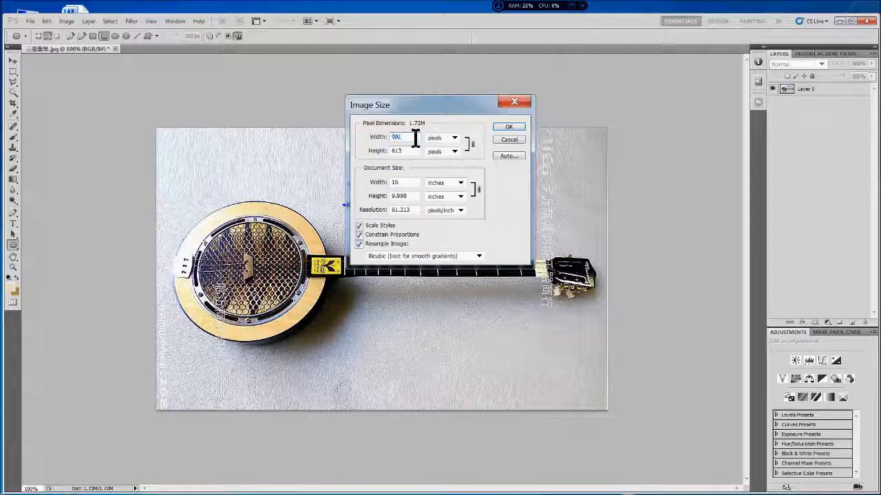
click(509, 141)
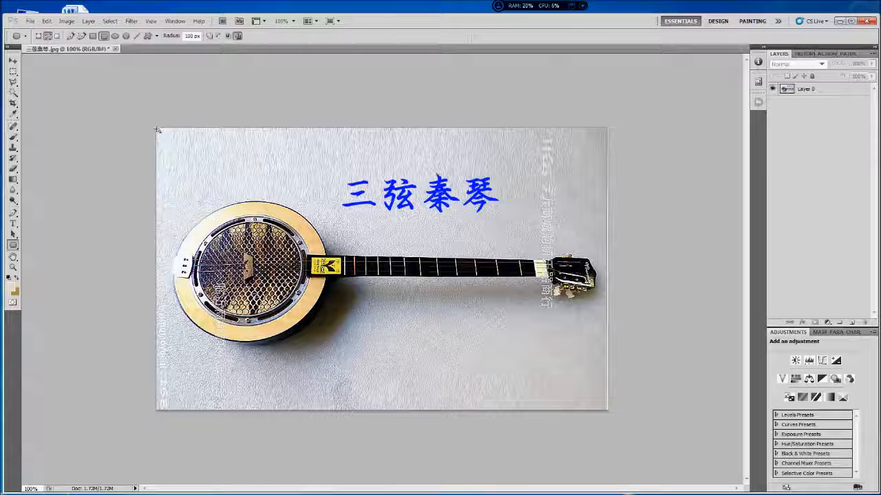
Draw a rounded rectangle path with a 100 px radius over the whole image and convert it to a new selection with 0 px feather
drag(159, 131, 609, 410)
click(238, 35)
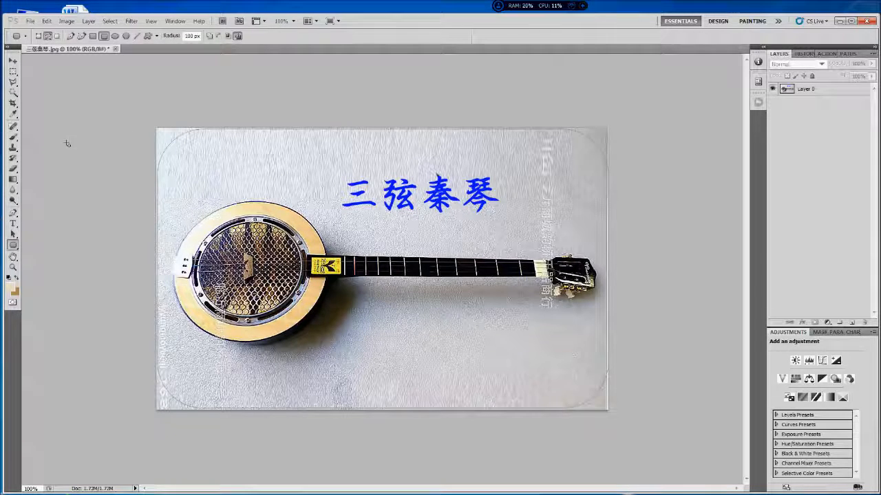
right_click(171, 144)
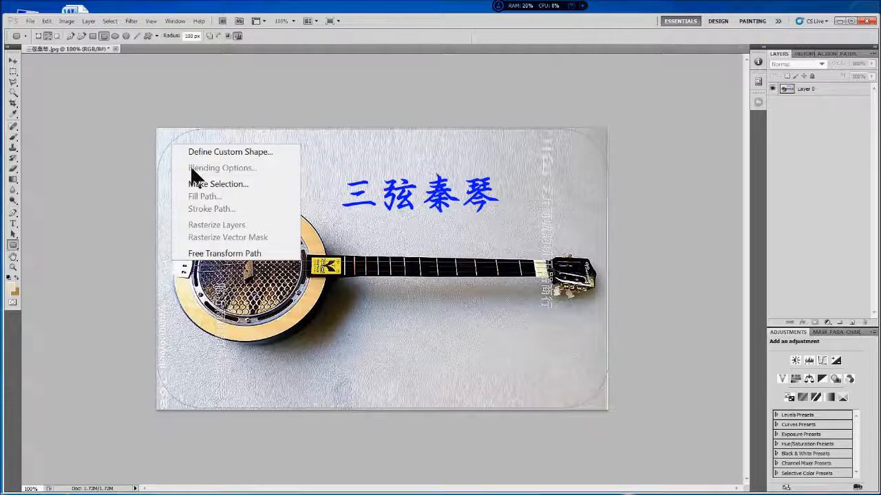
click(232, 187)
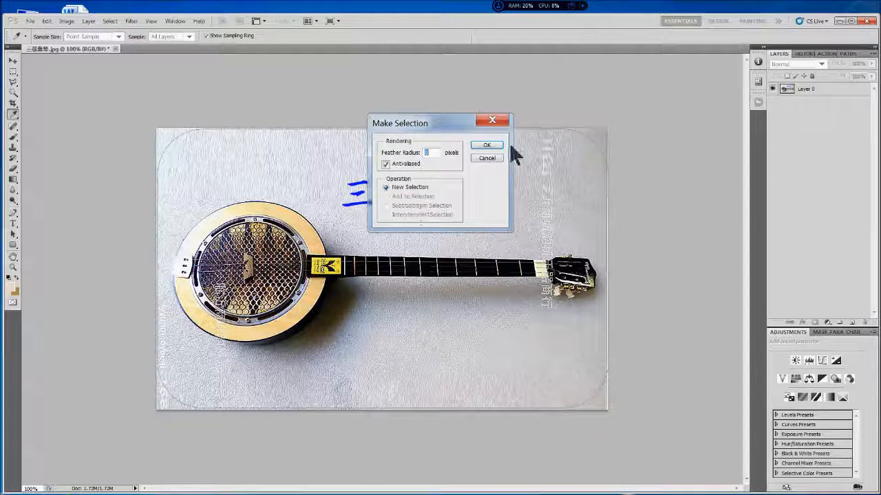
click(483, 145)
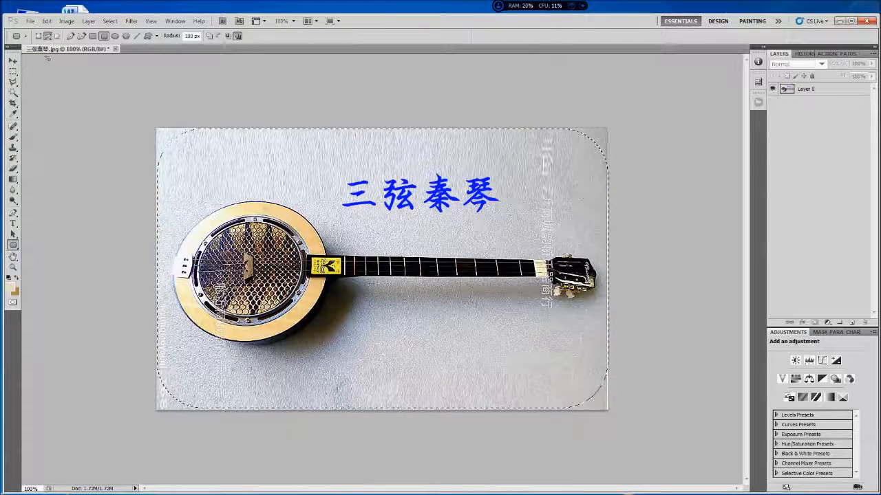
Invert the selection and clear the image corners outside the rounded rectangle on Layer 0, leaving nothing selected
click(109, 22)
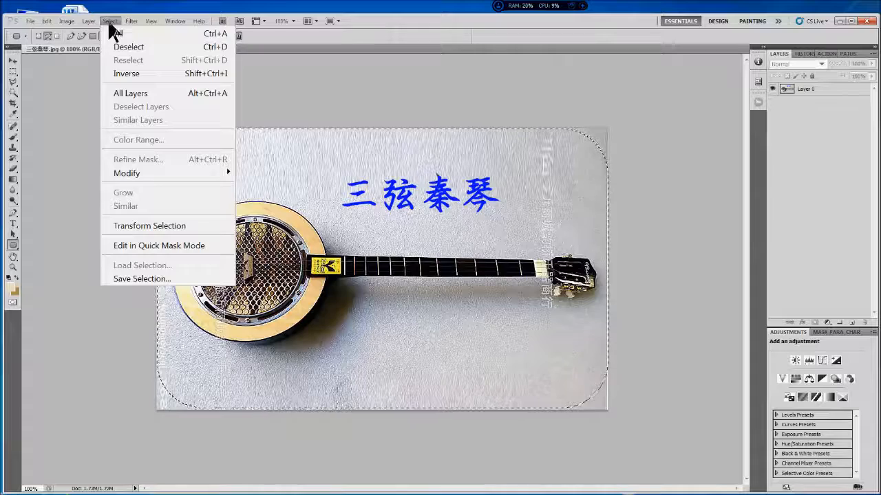
click(126, 74)
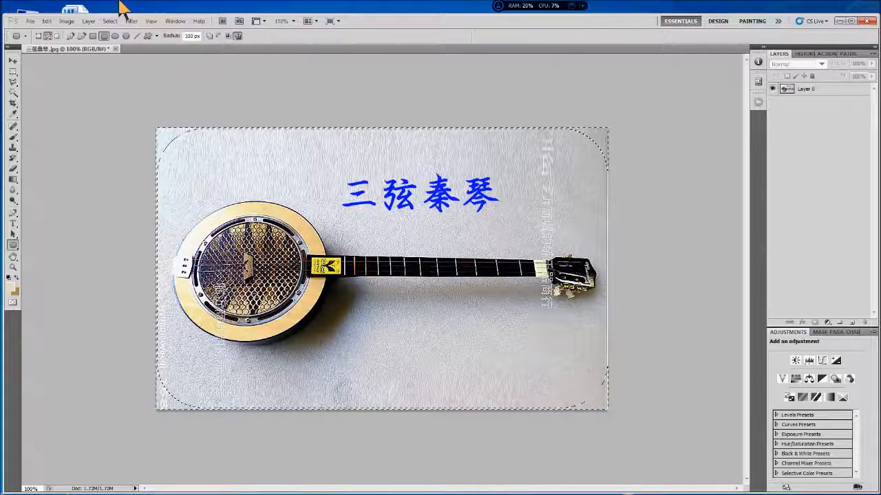
click(50, 21)
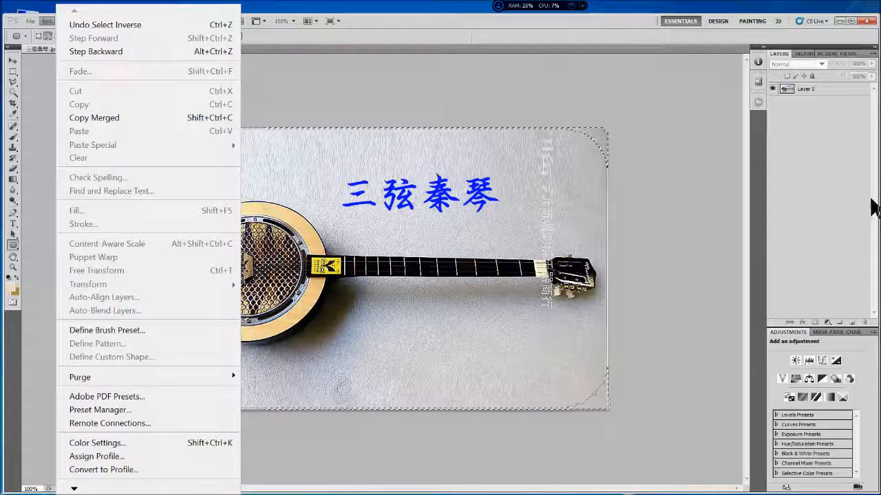
click(779, 55)
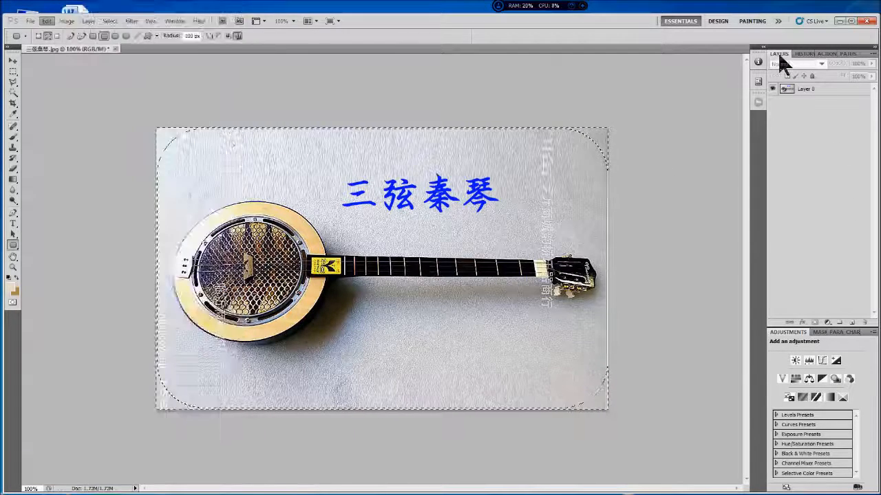
click(798, 90)
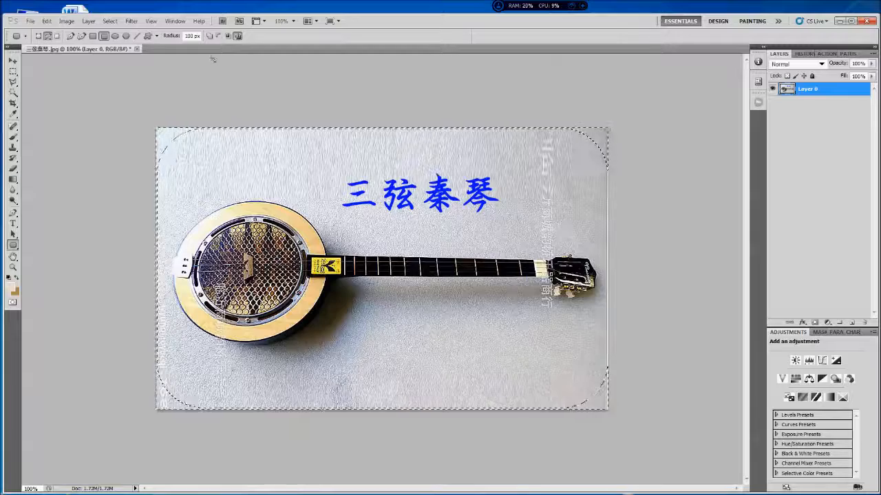
click(47, 21)
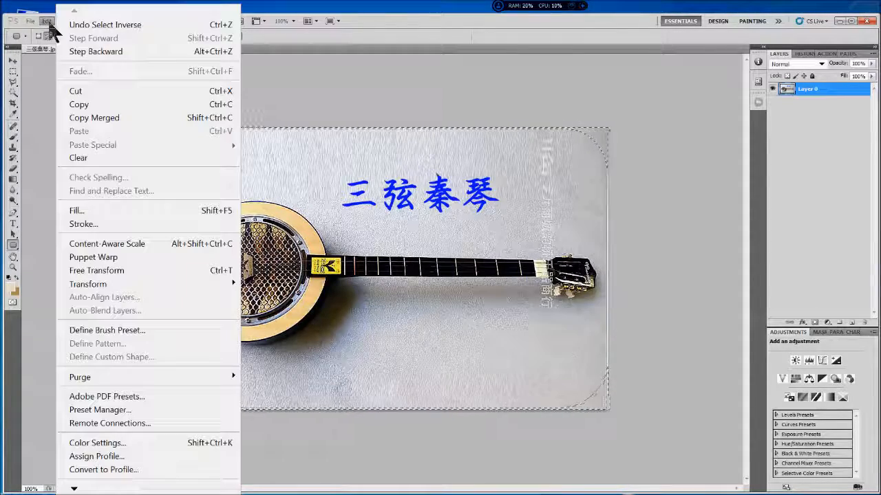
click(79, 158)
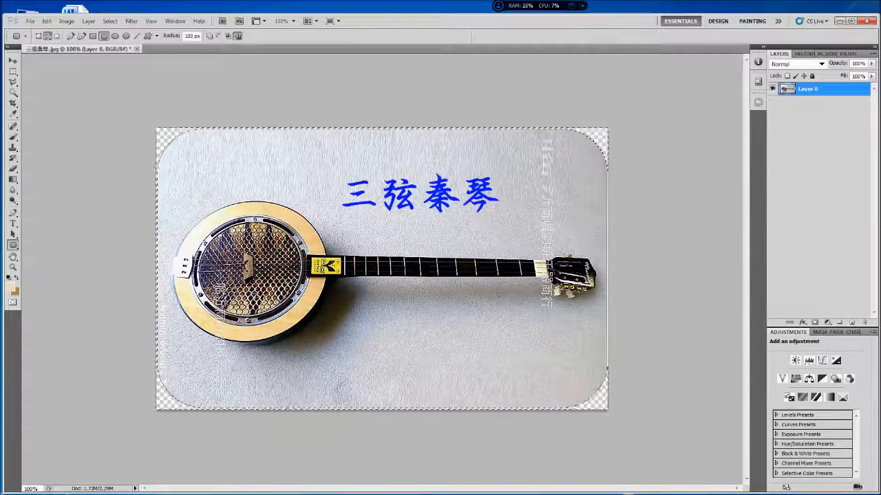
key(ctrl+d)
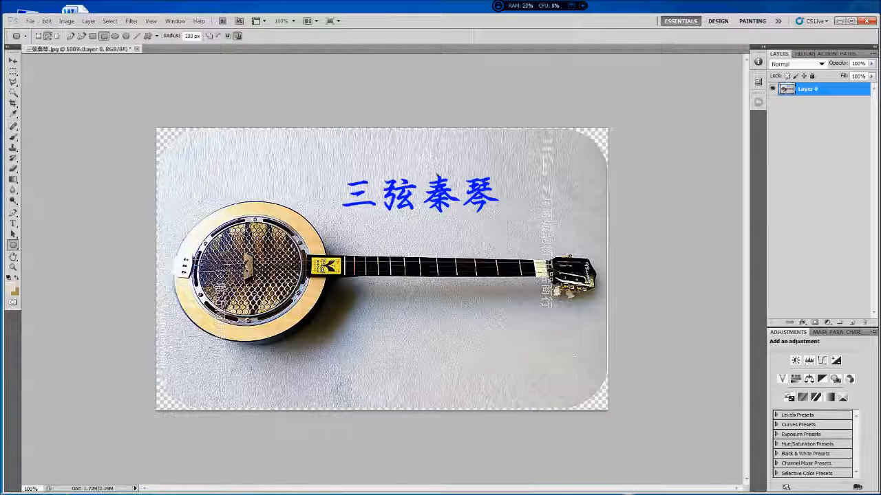
Add an Inner Glow effect to Layer 0 and set its glow color to bright red
double_click(839, 90)
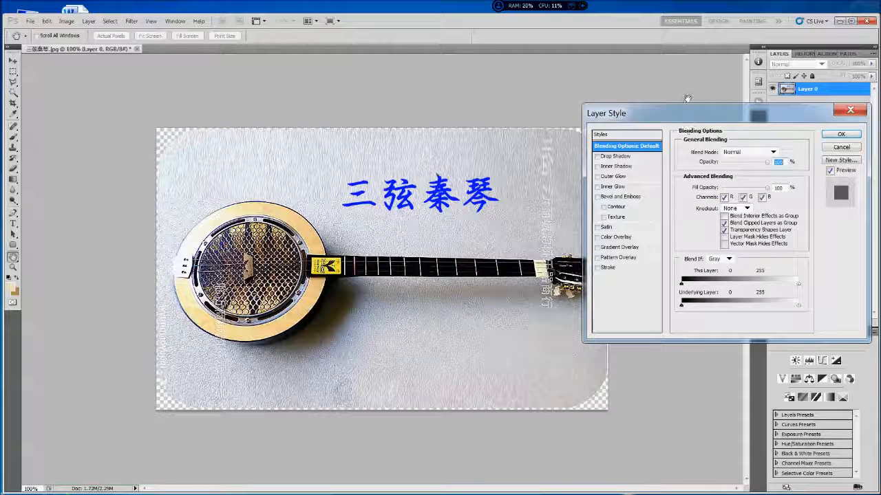
drag(685, 114, 580, 110)
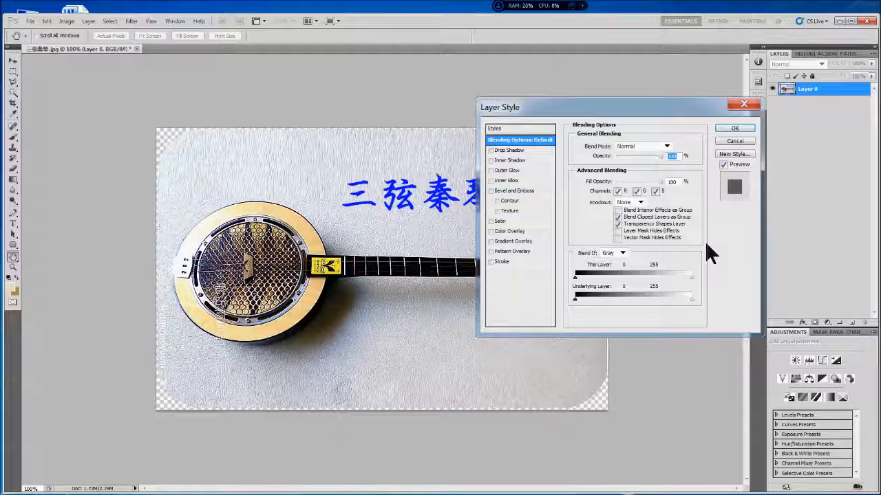
click(514, 182)
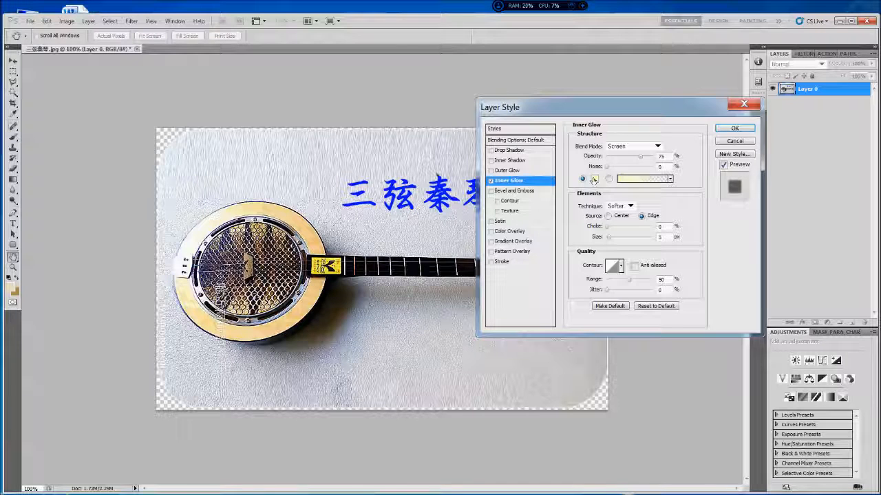
click(596, 180)
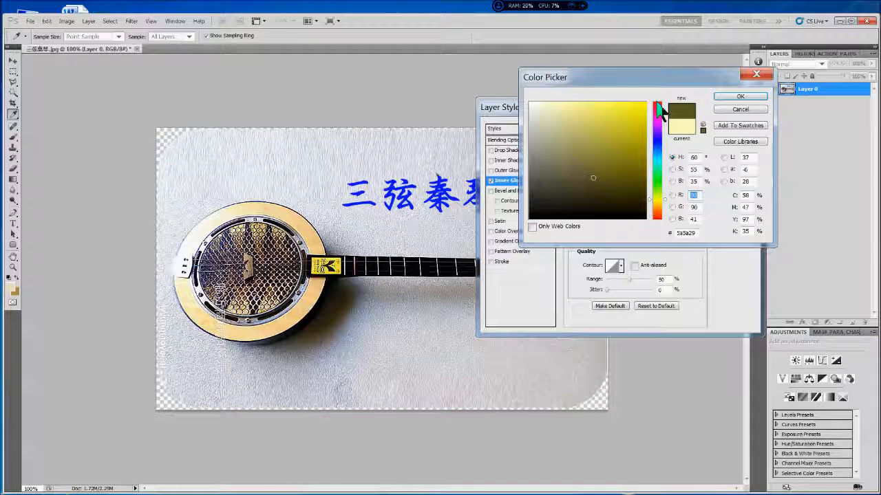
click(658, 104)
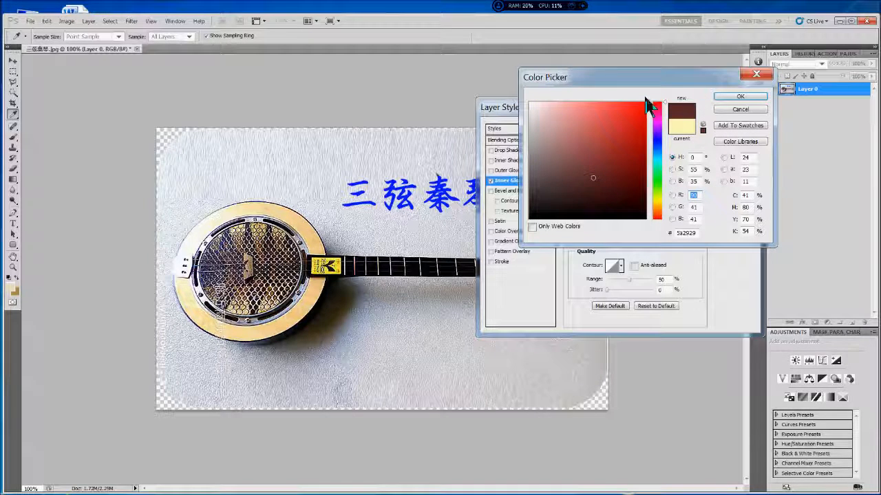
click(645, 102)
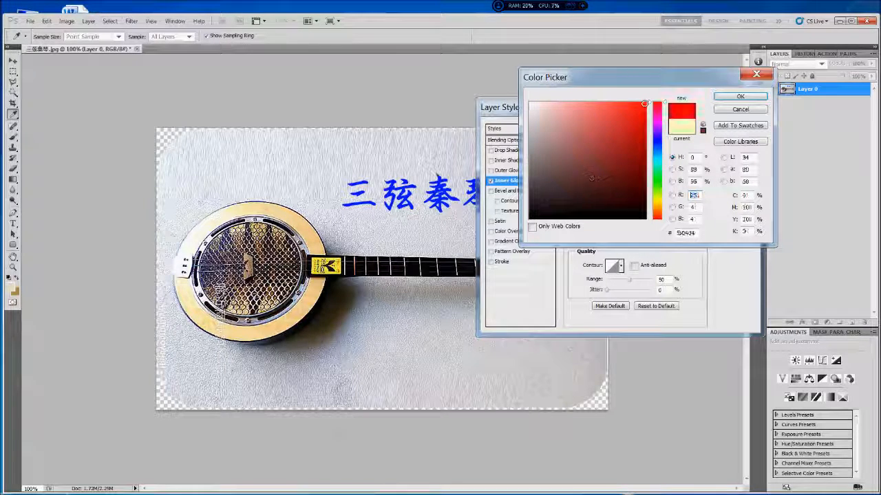
click(726, 96)
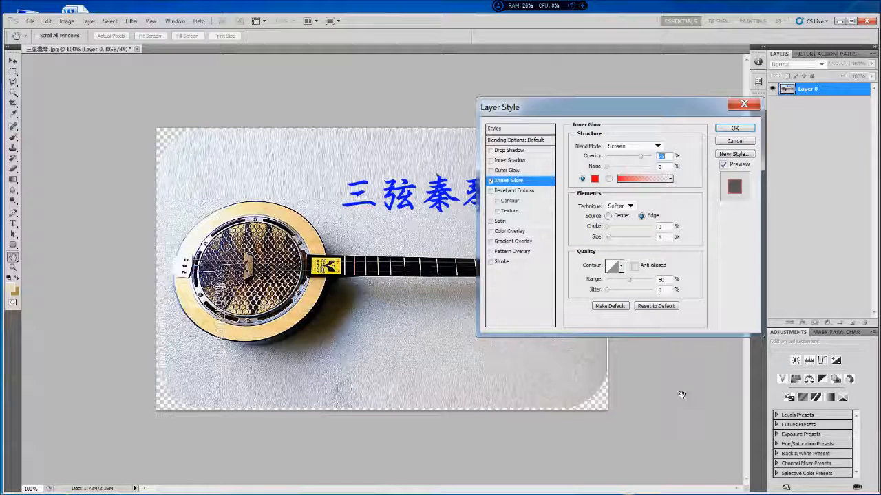
Set the Inner Glow's blend mode to Normal and its technique to Precise
double_click(661, 156)
click(657, 146)
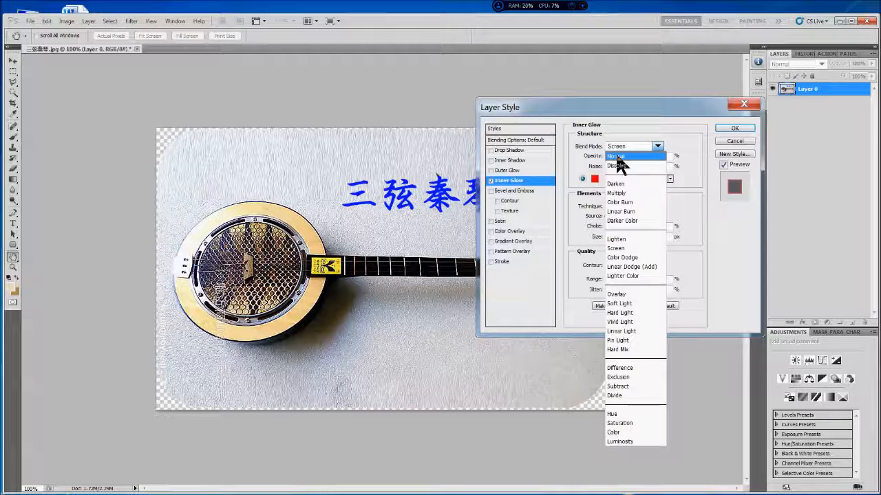
click(617, 156)
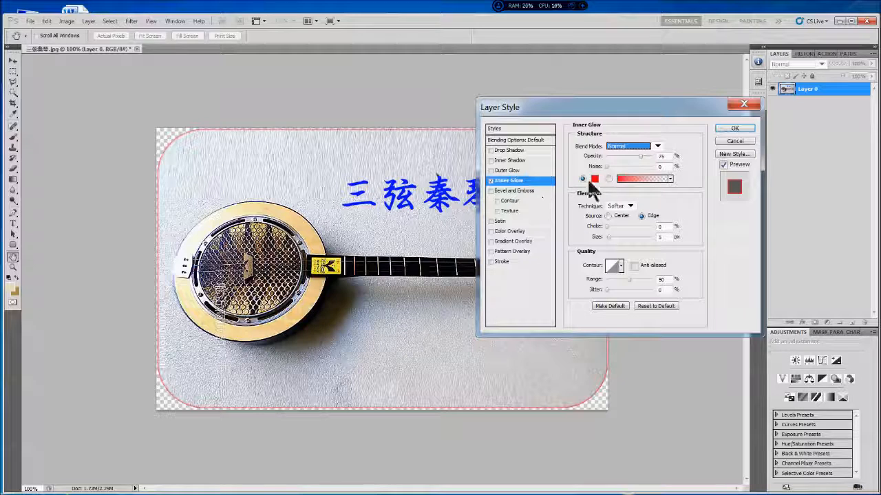
click(629, 206)
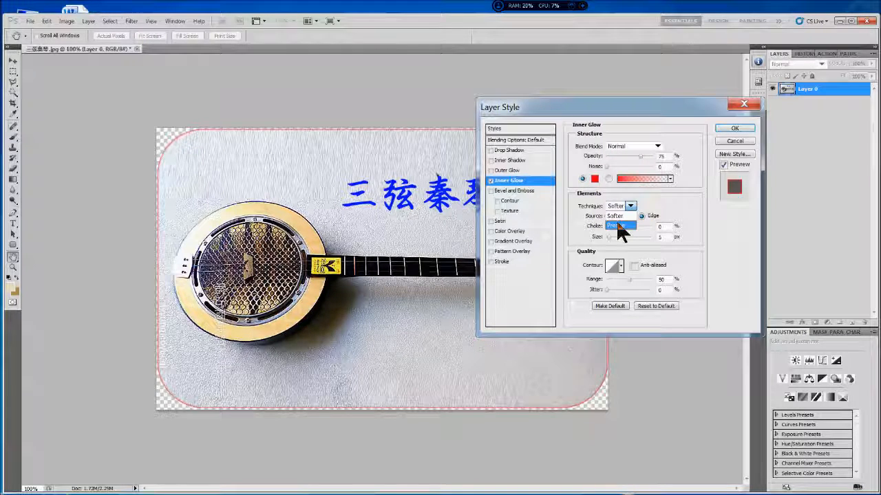
click(617, 226)
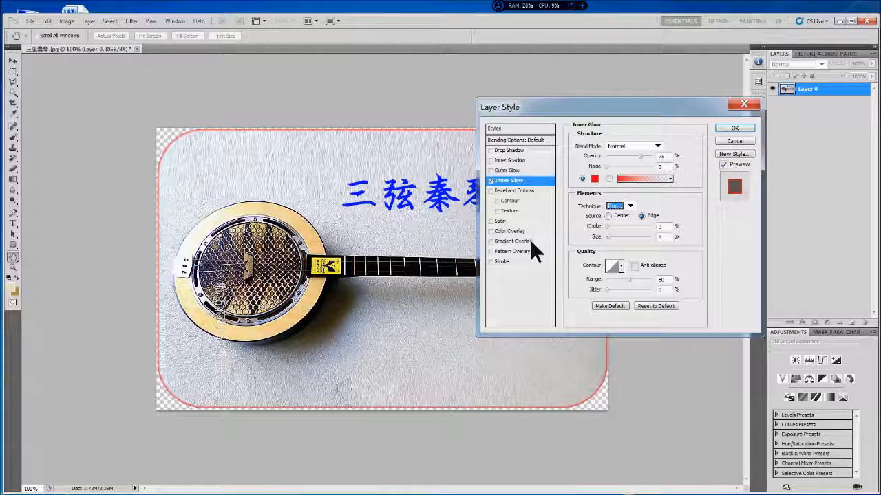
Set the Inner Glow's size to 20 px and its range to 1% for a solid, hard-edged border
click(610, 237)
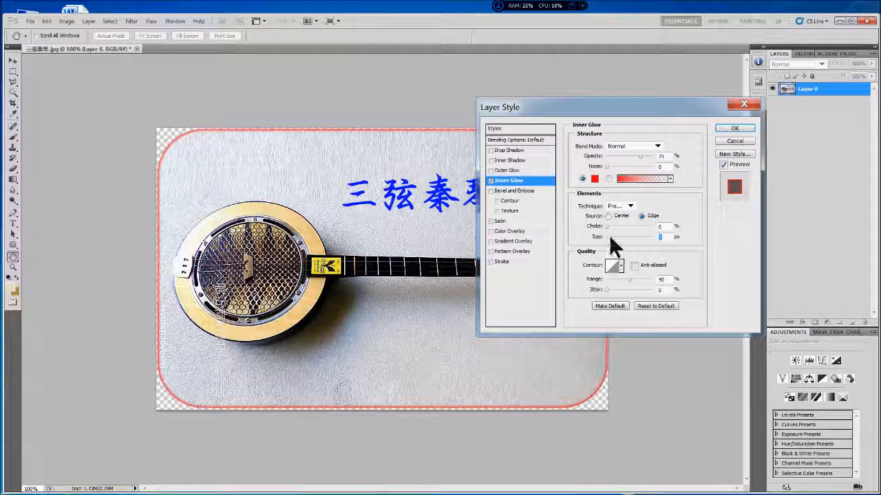
drag(610, 235, 612, 236)
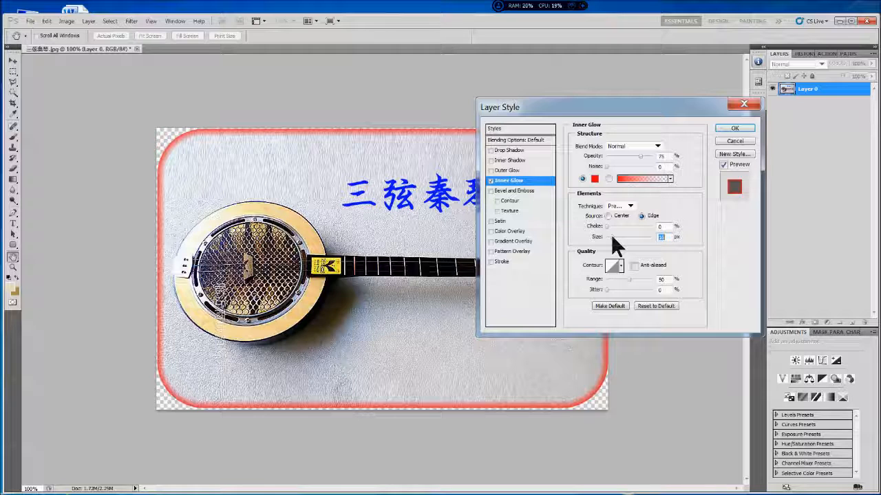
click(666, 236)
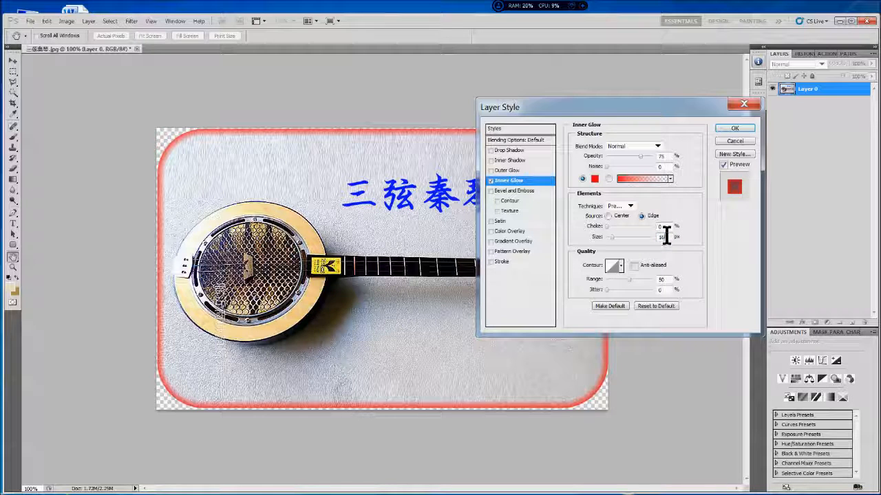
key(BackSpace)
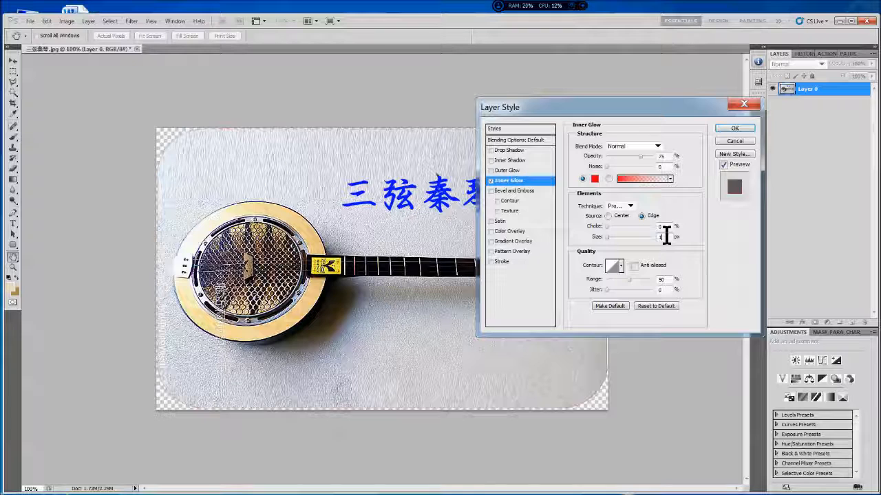
text(20)
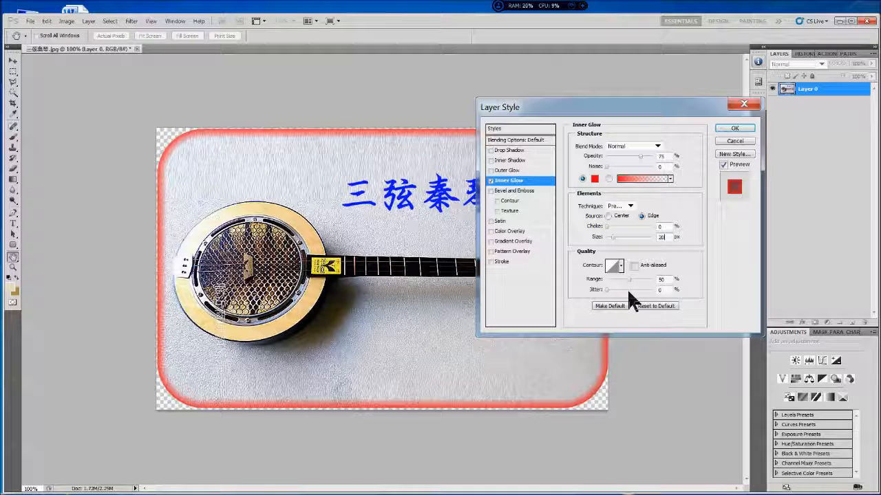
drag(629, 278, 588, 289)
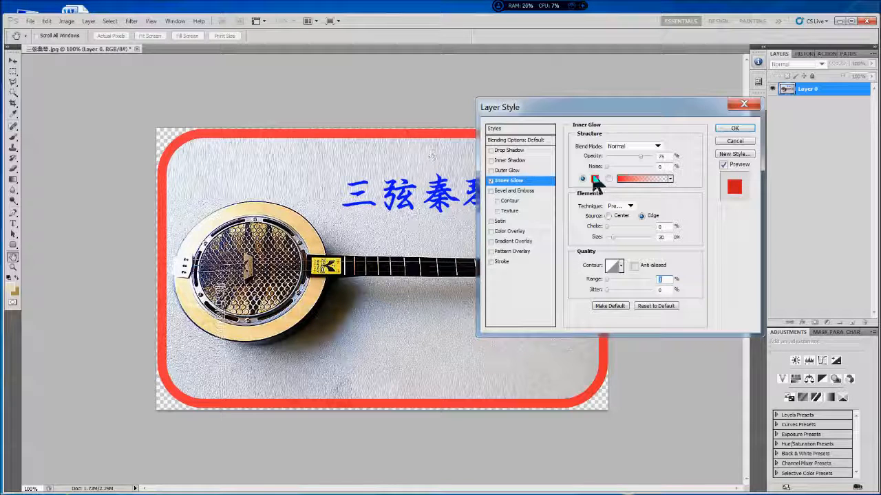
Apply the Inner Glow settings, and add a Stroke effect to Layer 0 with a bright blue color
click(736, 129)
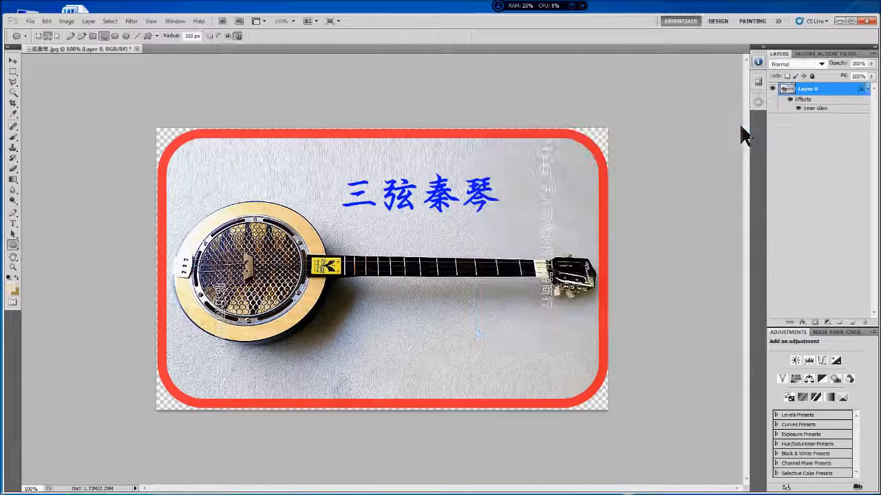
double_click(836, 90)
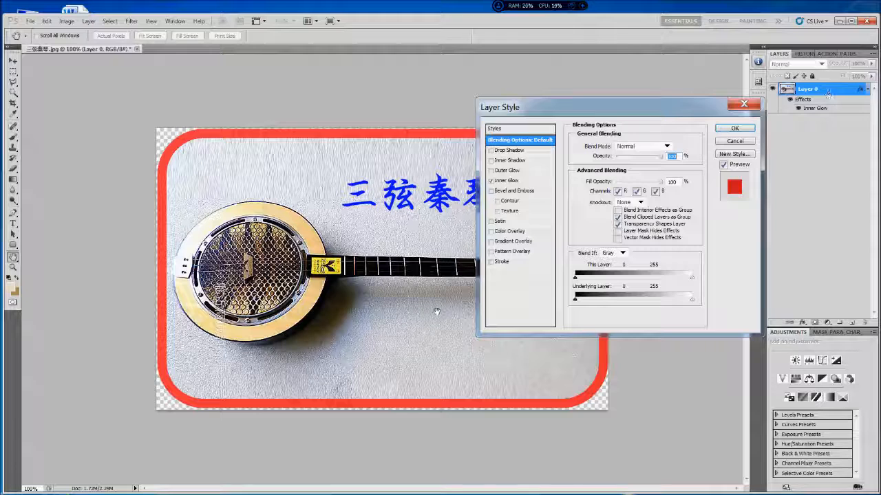
click(506, 260)
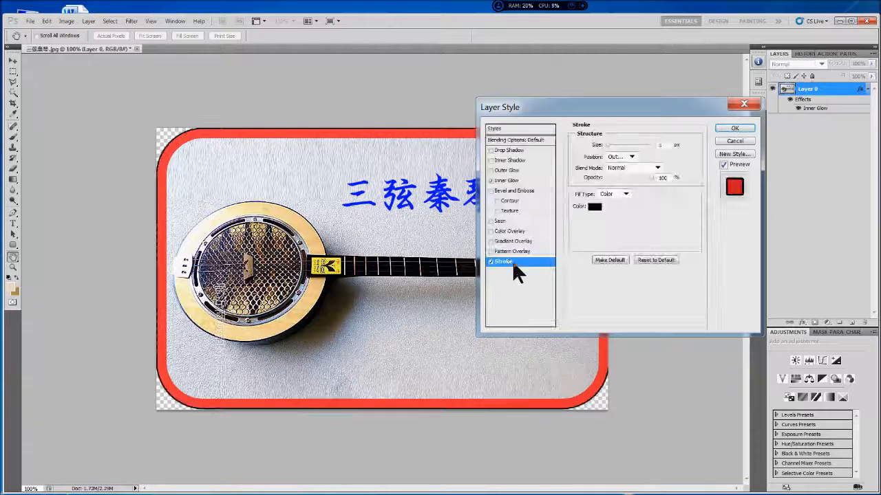
click(594, 208)
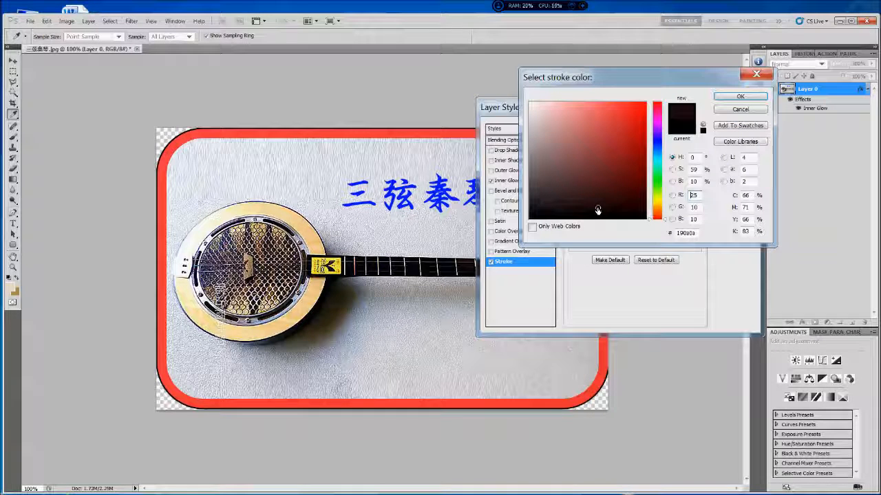
click(658, 140)
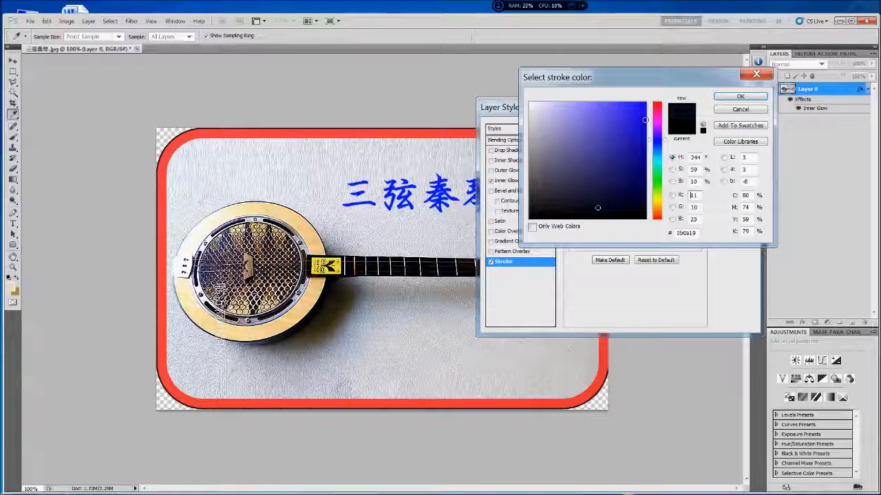
click(647, 104)
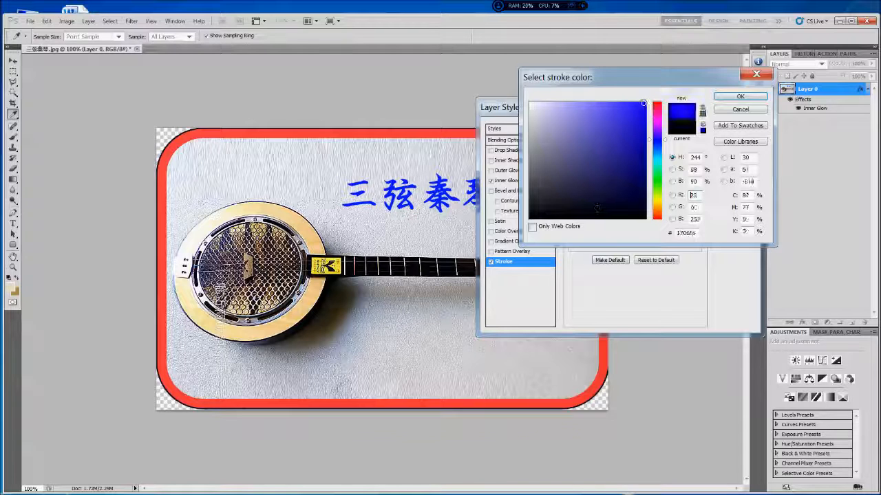
click(748, 96)
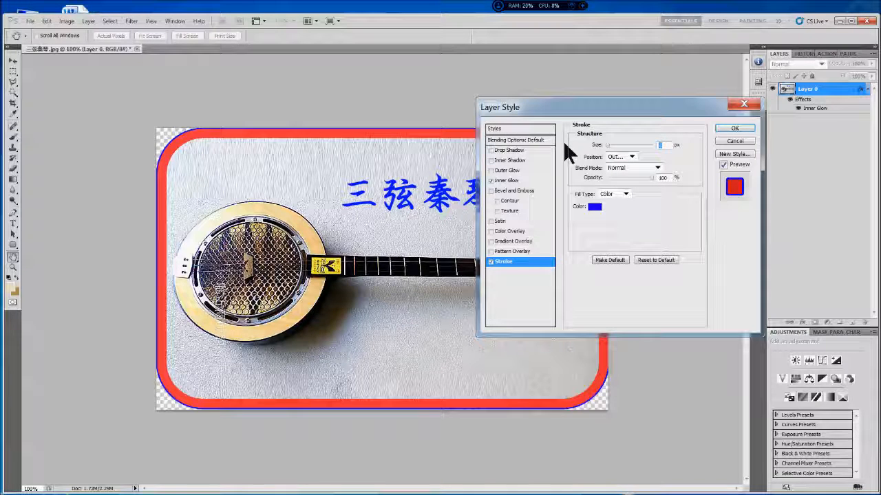
Set the stroke's position to Inside and its size to 10 px, and apply the layer style
click(632, 158)
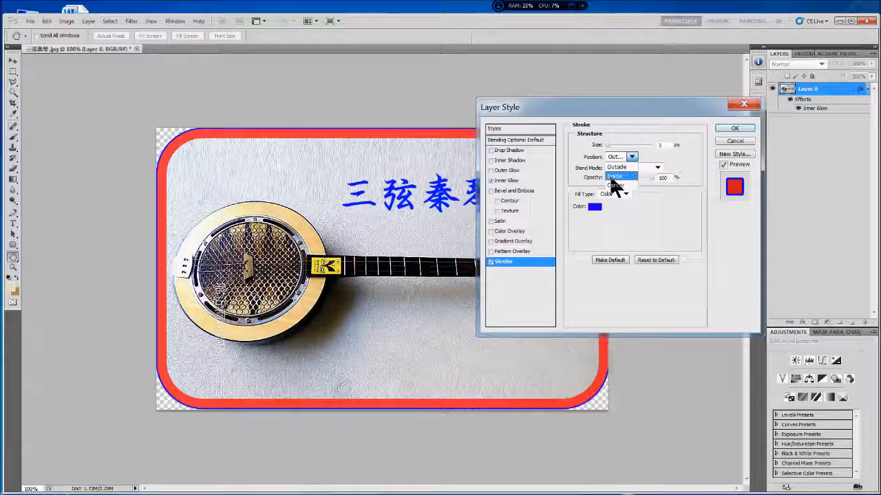
click(613, 177)
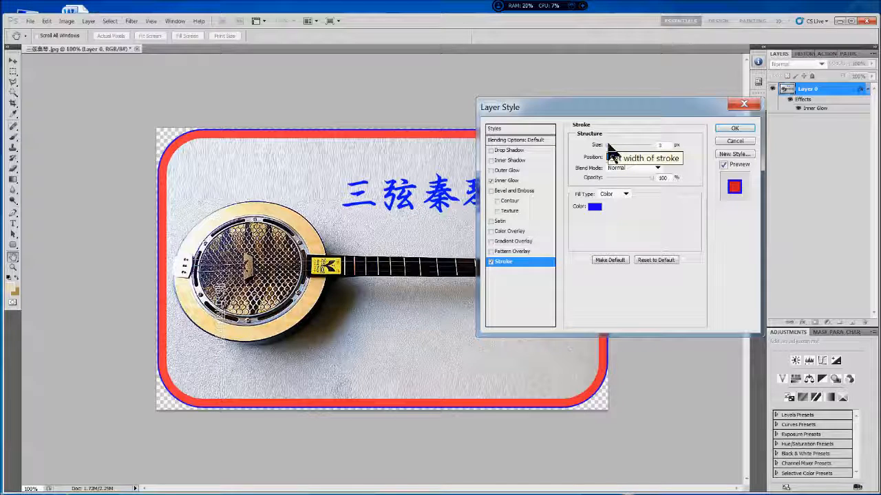
drag(607, 146, 609, 148)
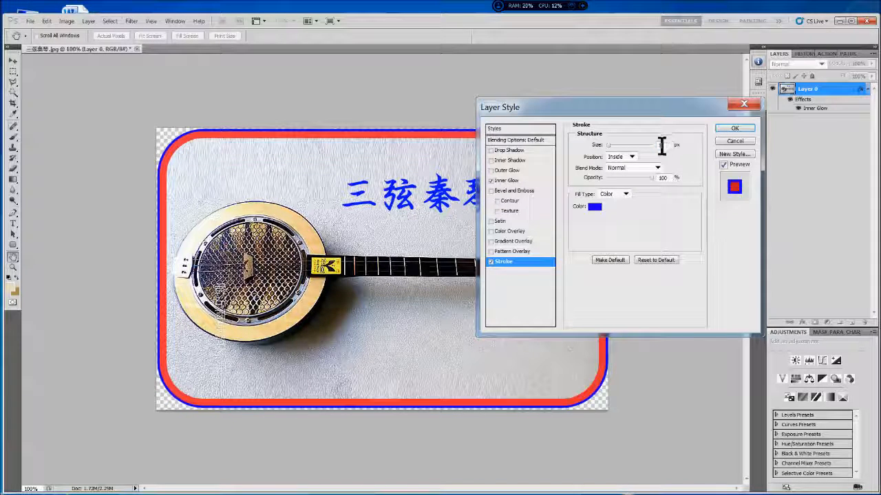
text(20)
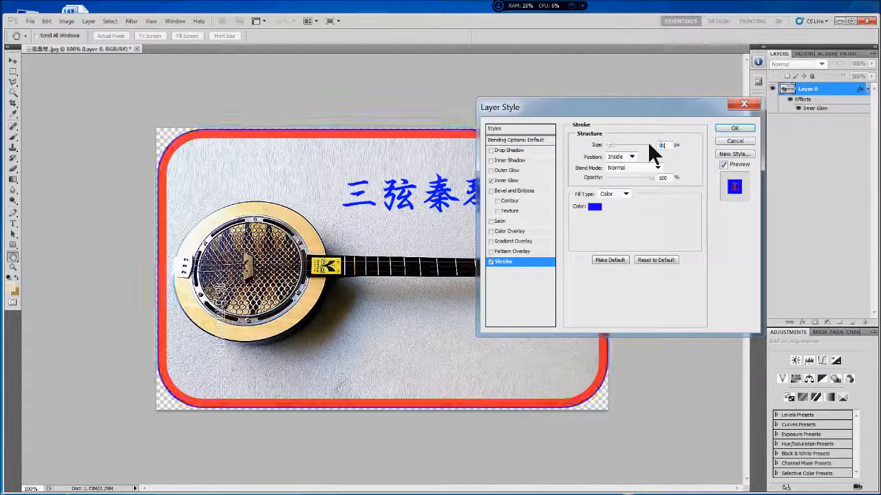
key(BackSpace)
key(BackSpace)
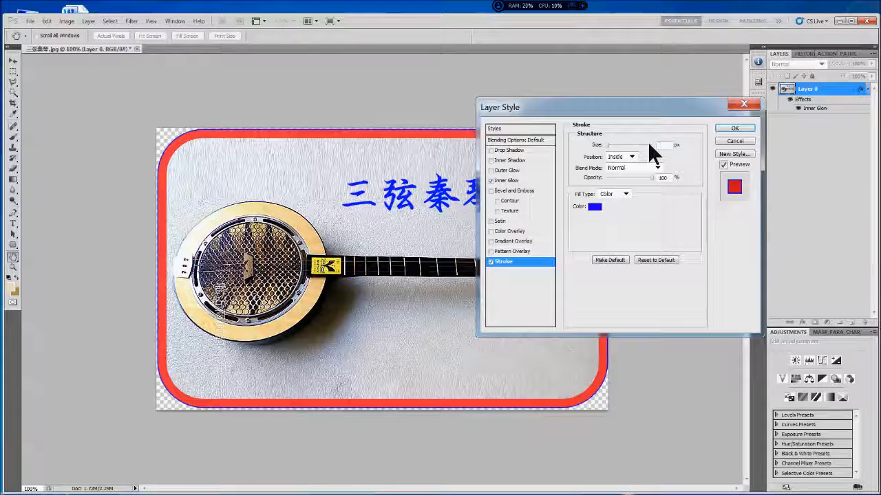
text(10)
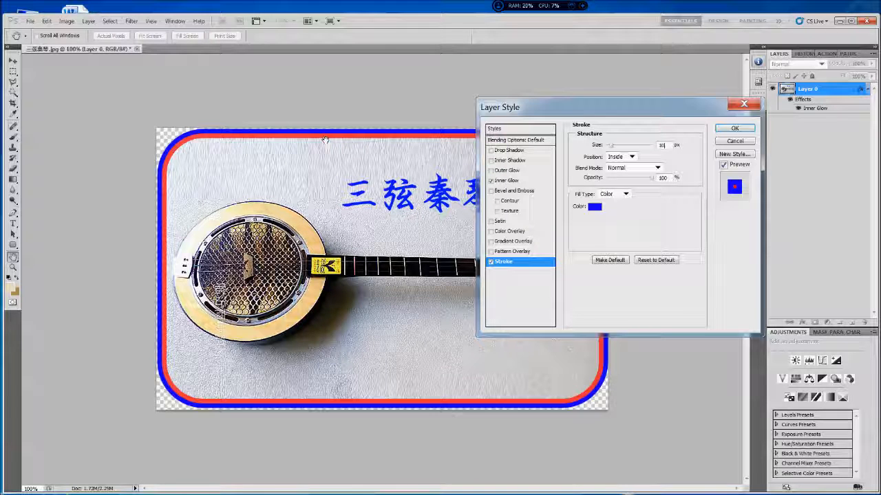
click(751, 128)
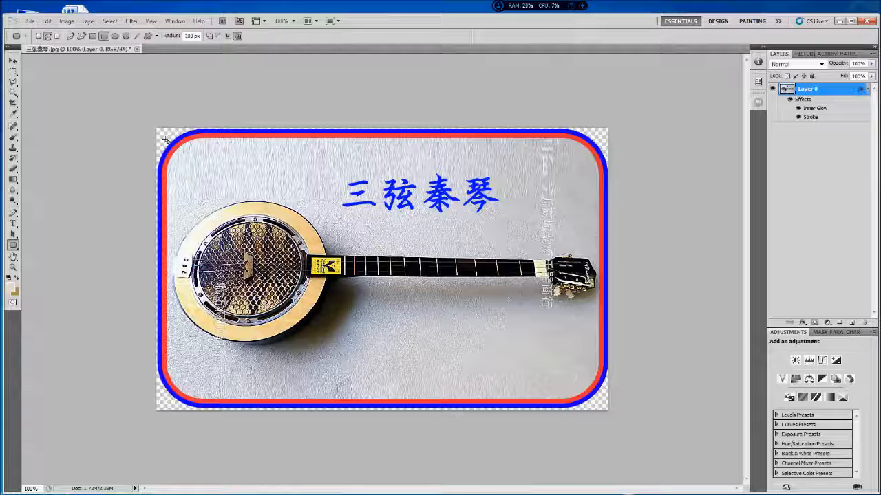
Start a Save for Web & Devices export of the image with the PNG-24 preset
click(31, 21)
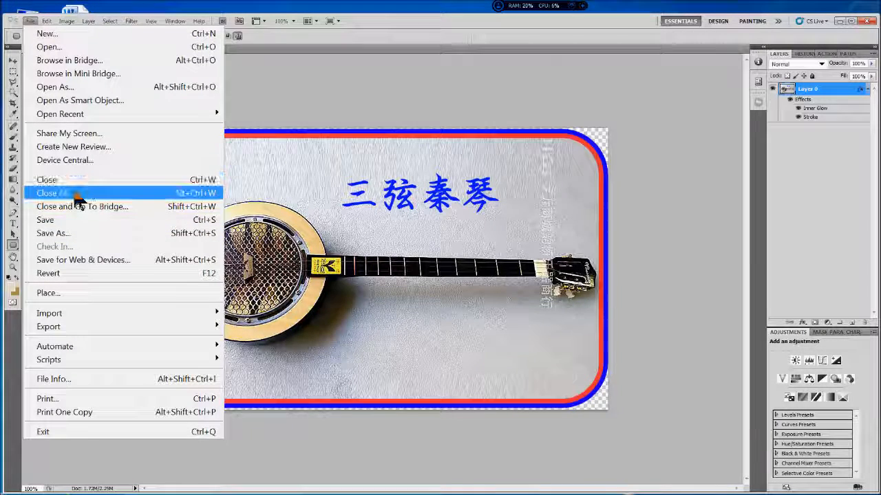
click(106, 259)
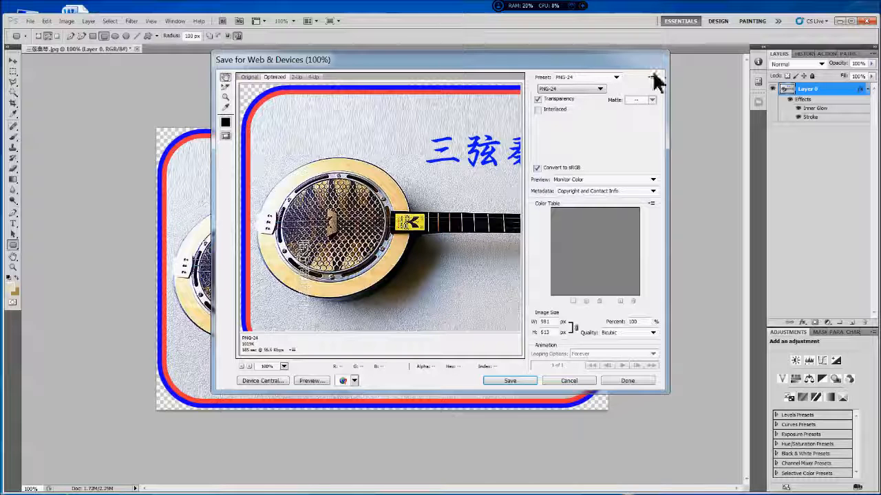
click(618, 76)
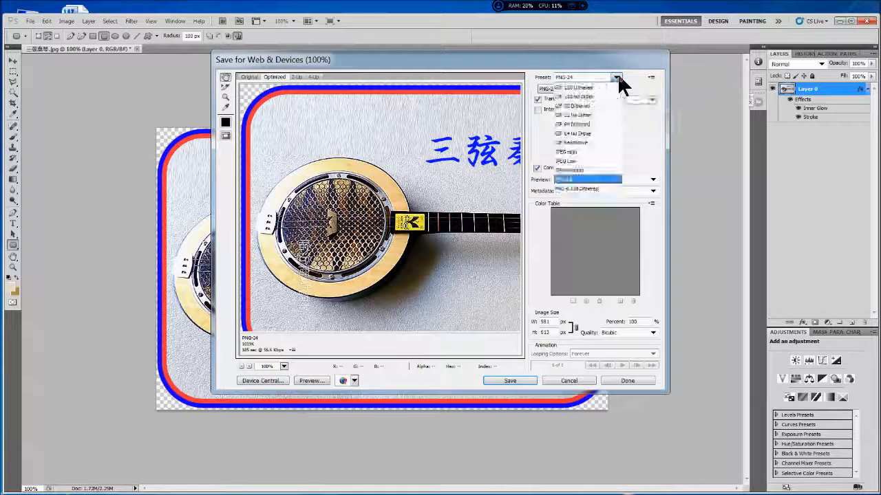
click(581, 78)
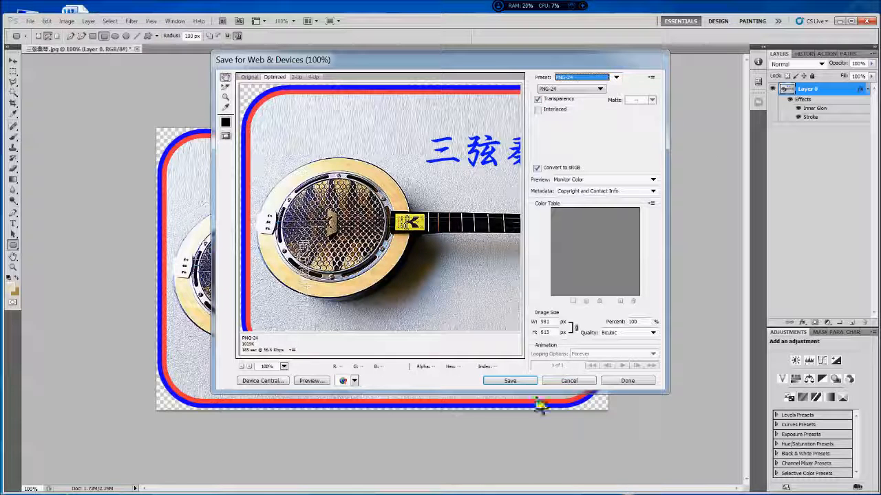
Save the export to the Desktop as 三弦秦琴.png, replacing the existing file, and open the saved image in IrfanView
click(509, 383)
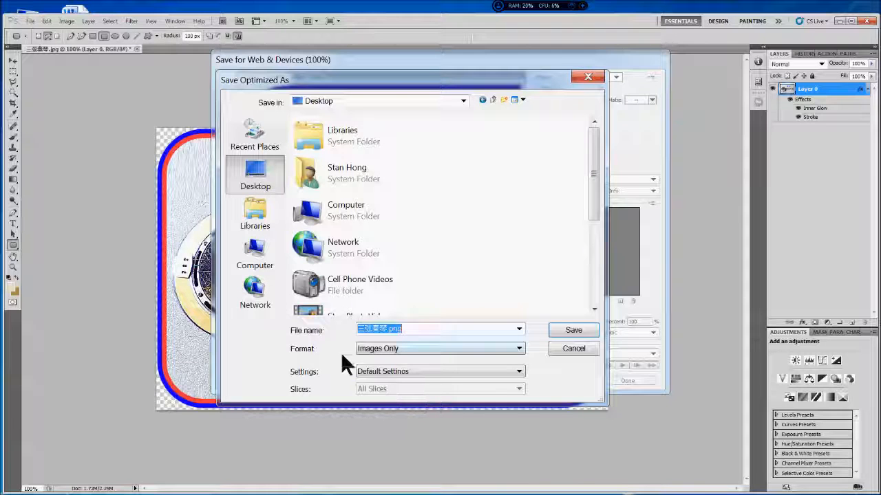
click(446, 329)
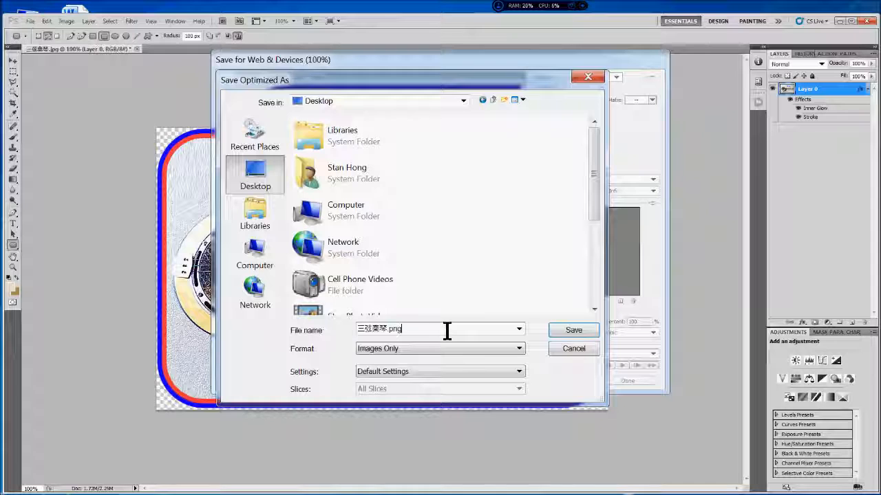
click(573, 330)
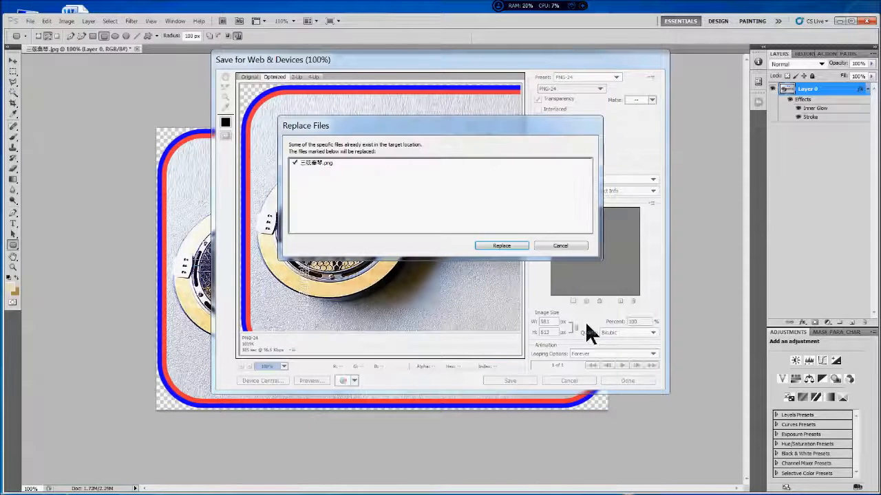
click(513, 250)
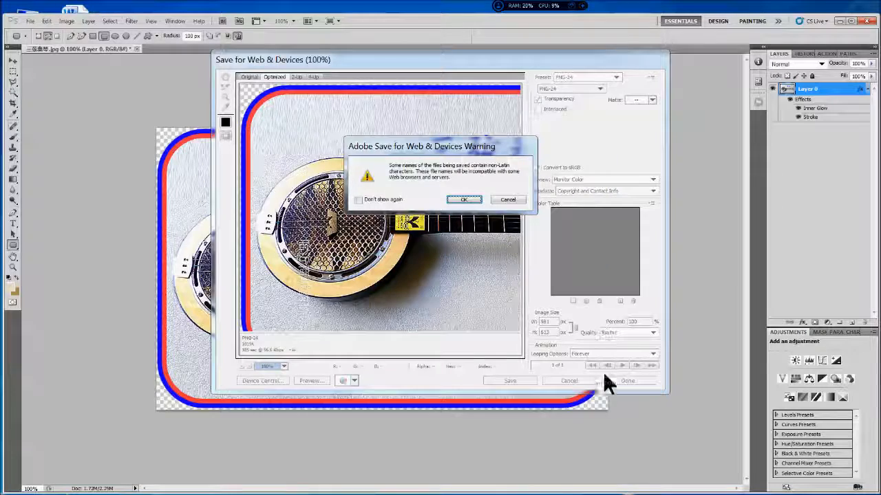
click(460, 201)
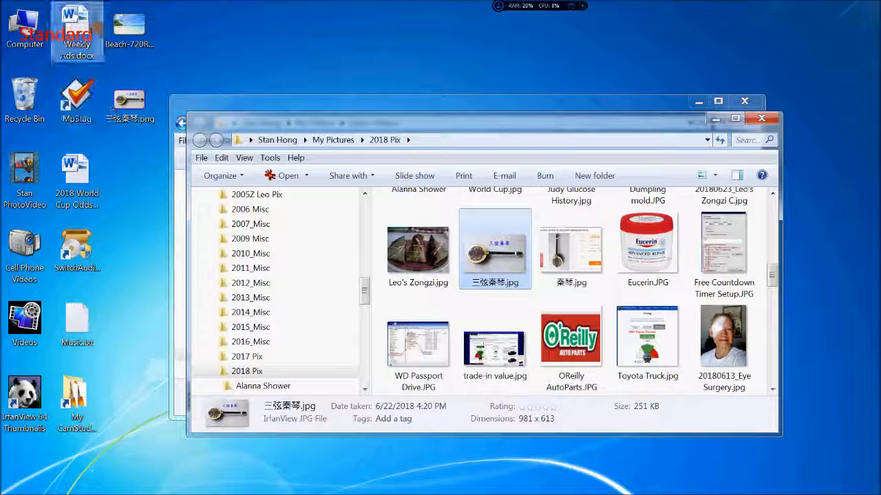
double_click(117, 113)
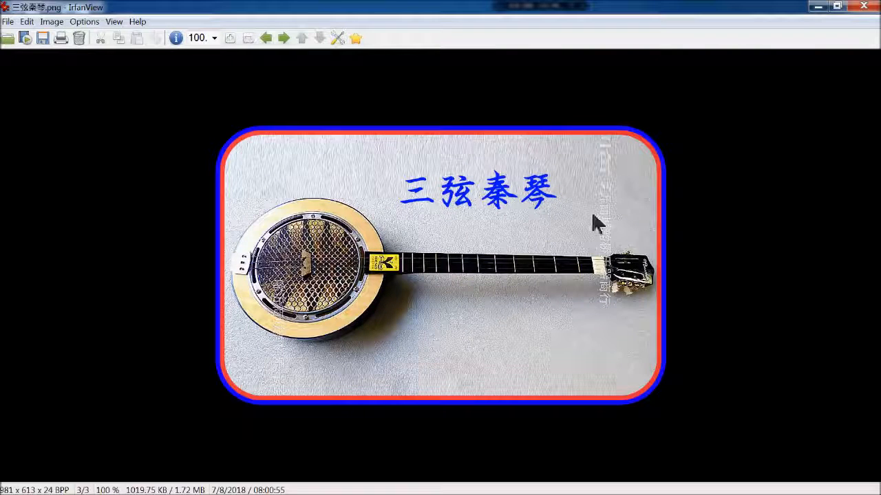